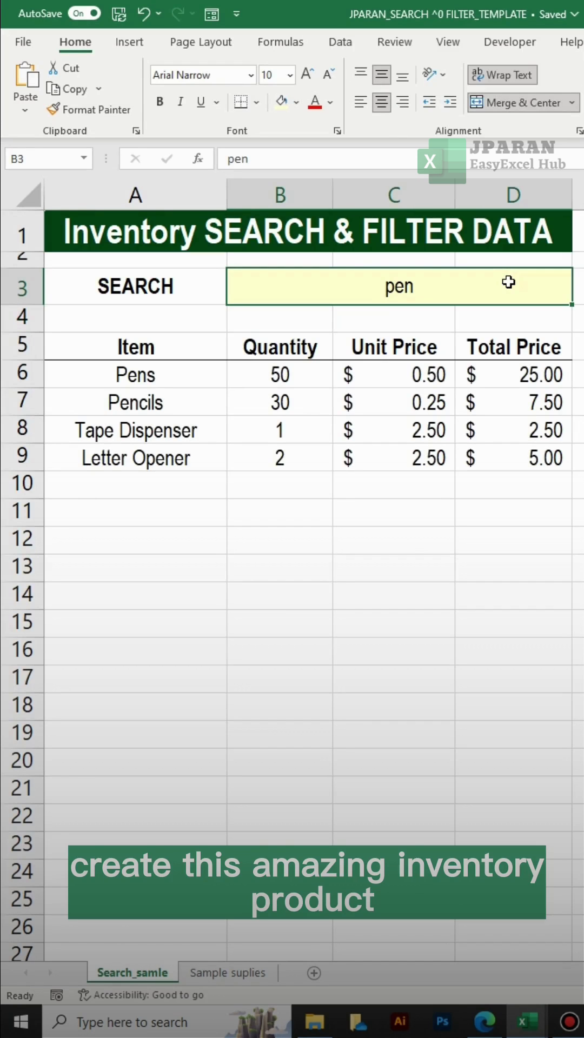
text(pad)
key(Return)
click(508, 282)
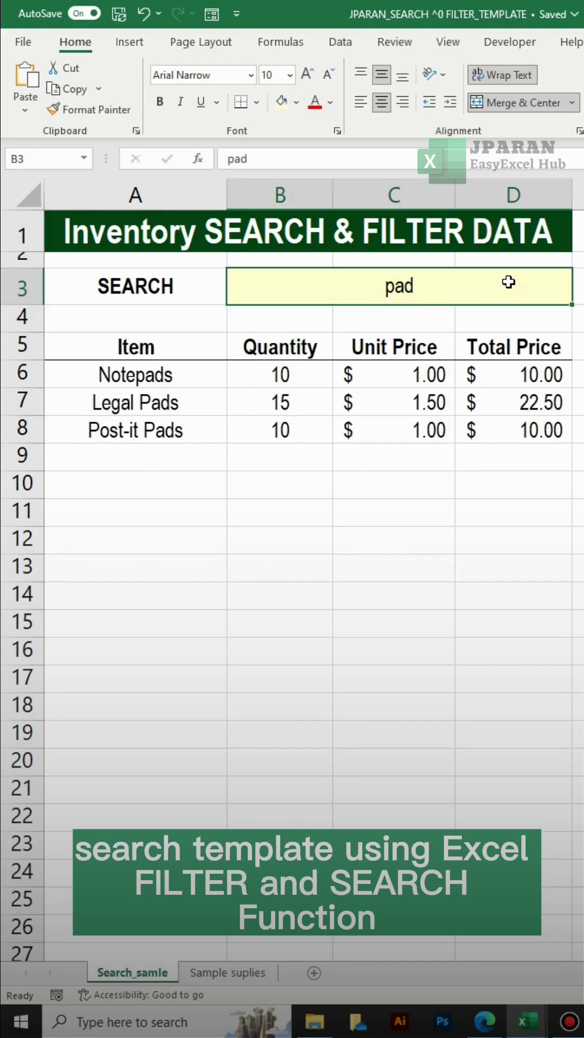
text(desk)
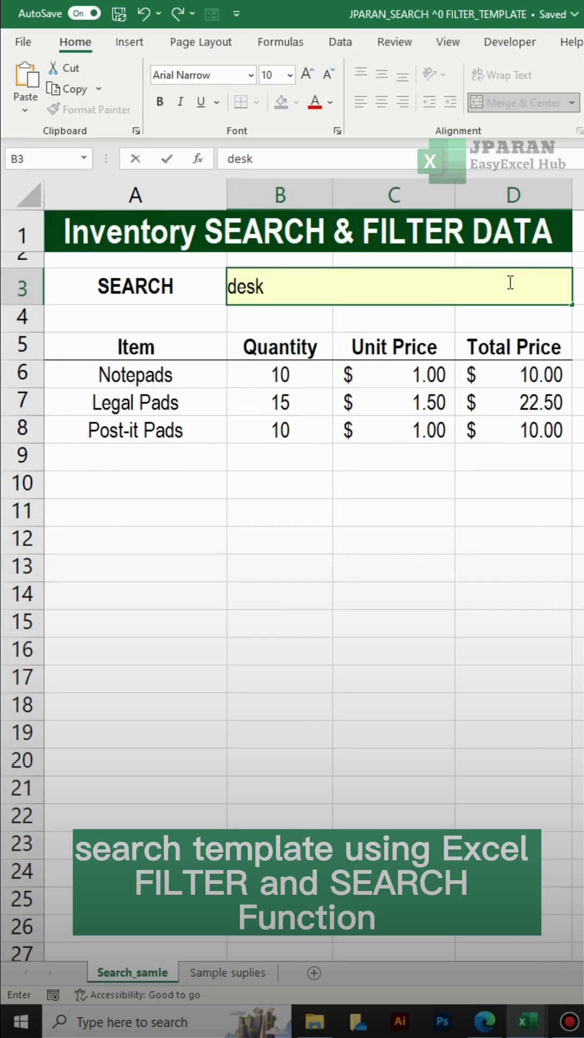
- Demo the finished search template with the keywords pen, desk and file in B3
key(Return)
click(508, 281)
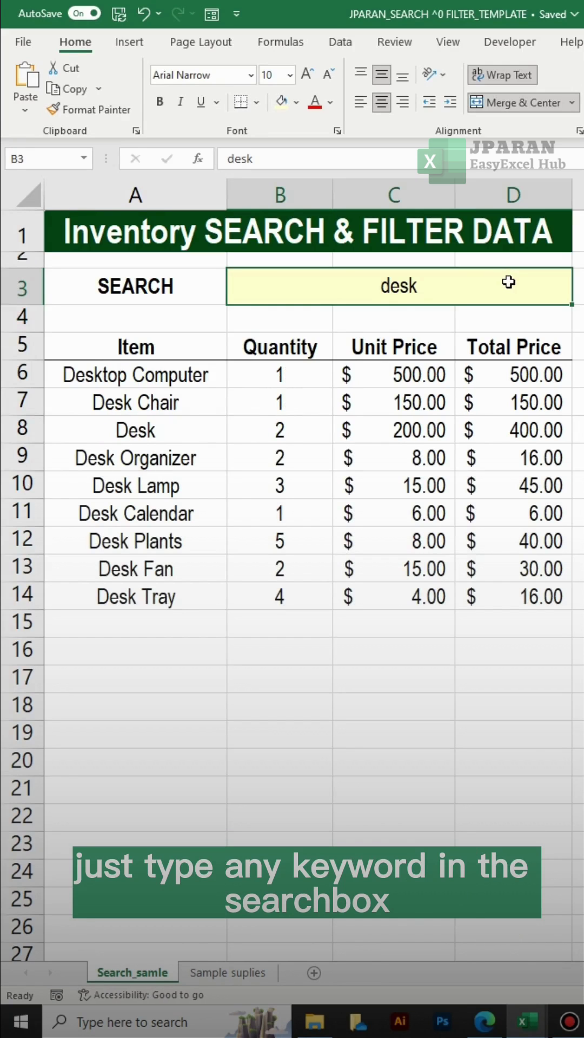
text(file)
key(Return)
click(508, 281)
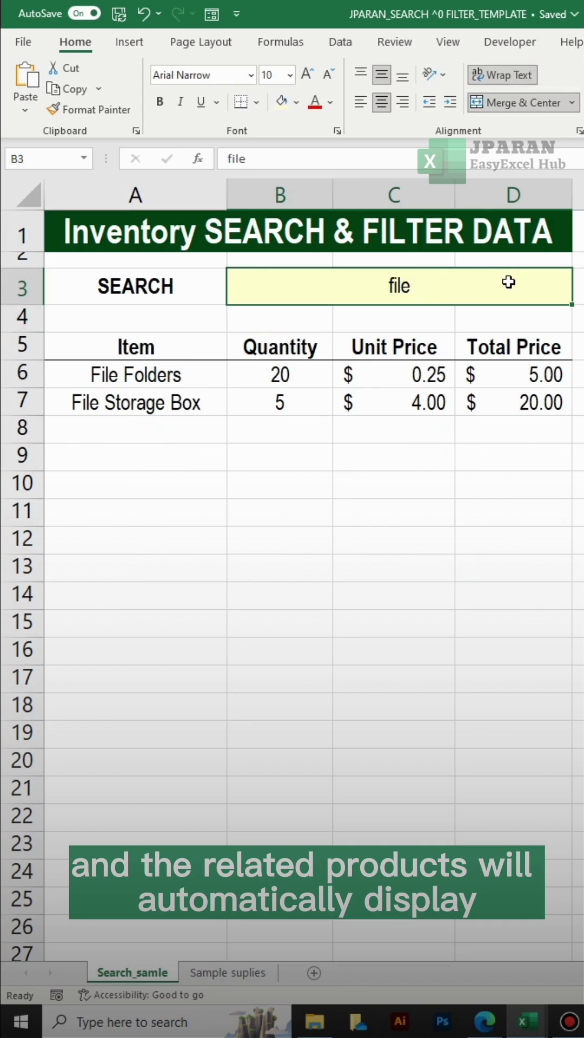
text(clips)
- Search for clips and paper, then clear the search box so no items are listed
key(Return)
click(509, 283)
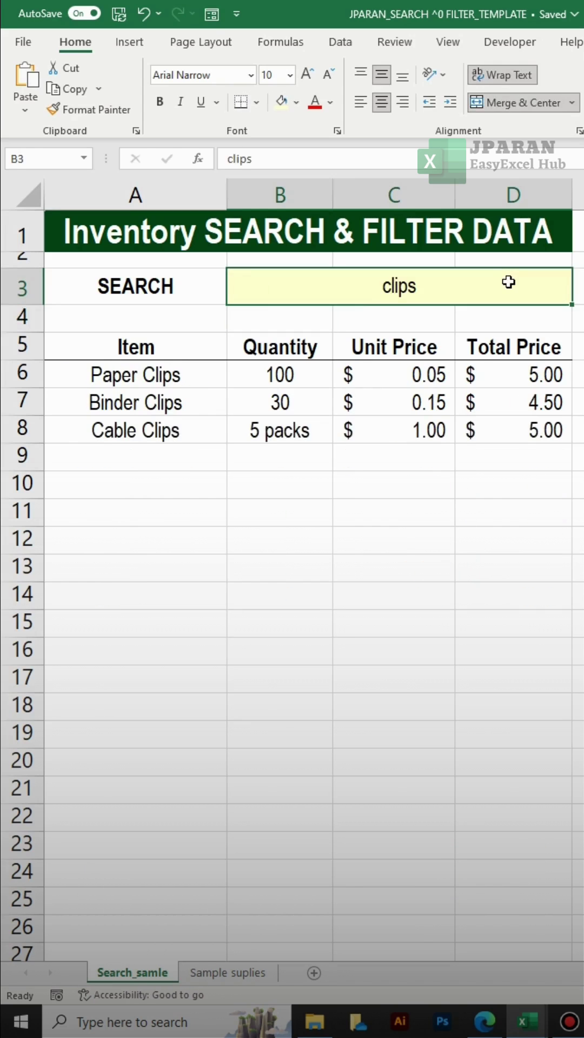
text(paper)
key(Return)
click(508, 282)
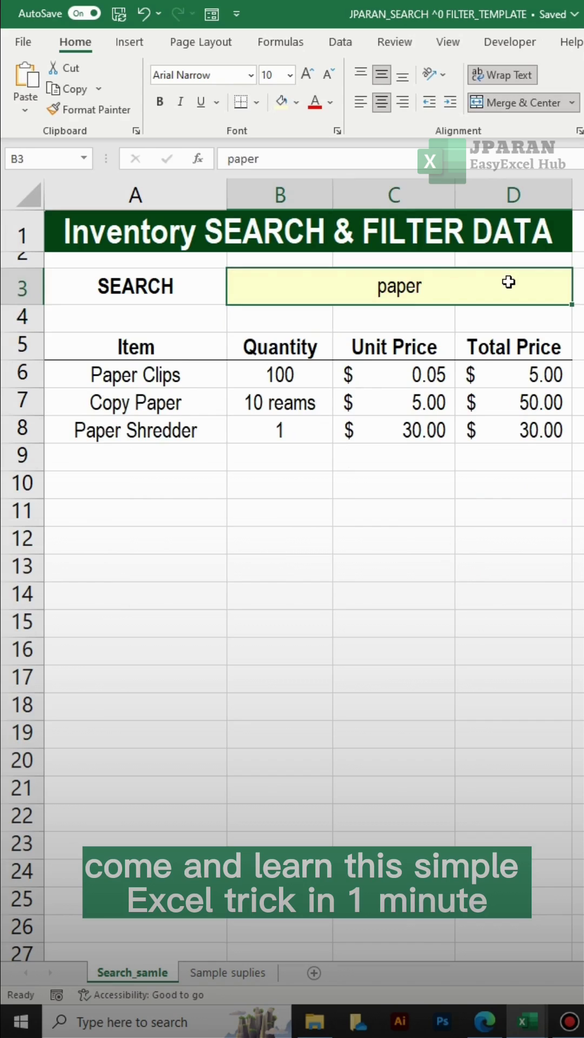
key(BackSpace)
key(Return)
click(508, 282)
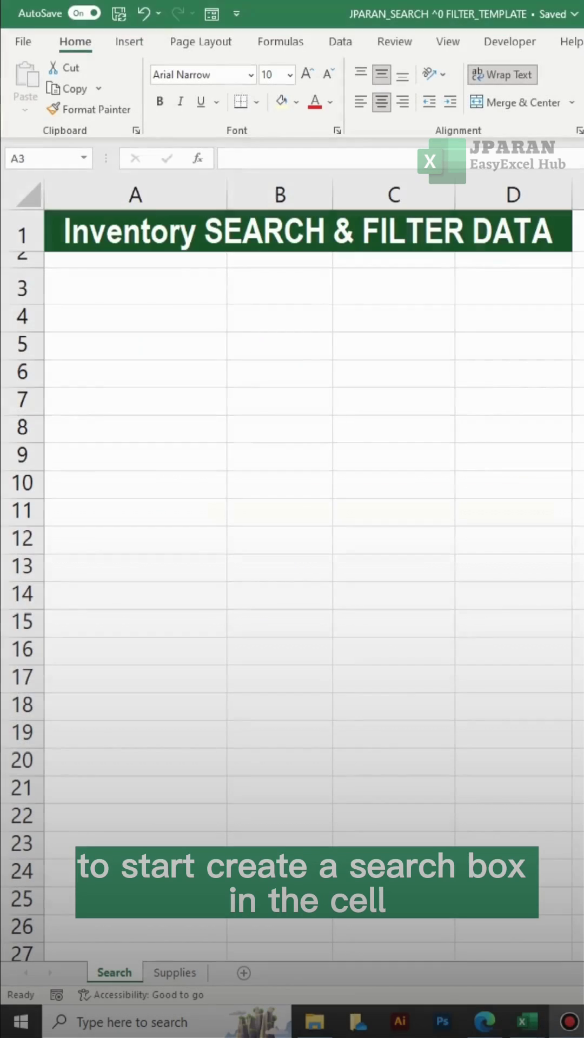
- Label A3 'SEARCH' and merge B3:D3 into a single search box
click(186, 278)
text(SEARCH)
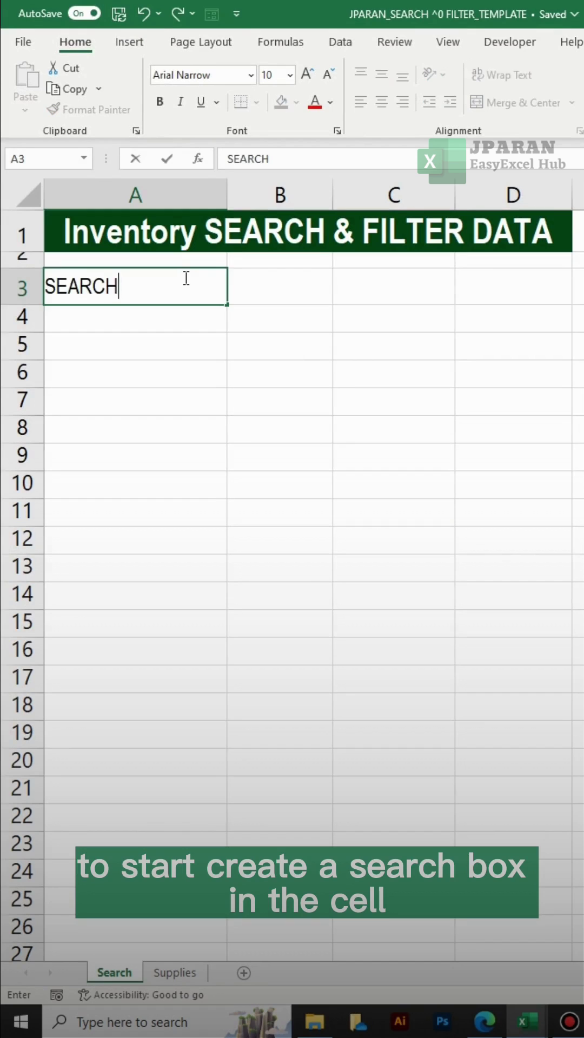
key(Tab)
drag(311, 286, 464, 286)
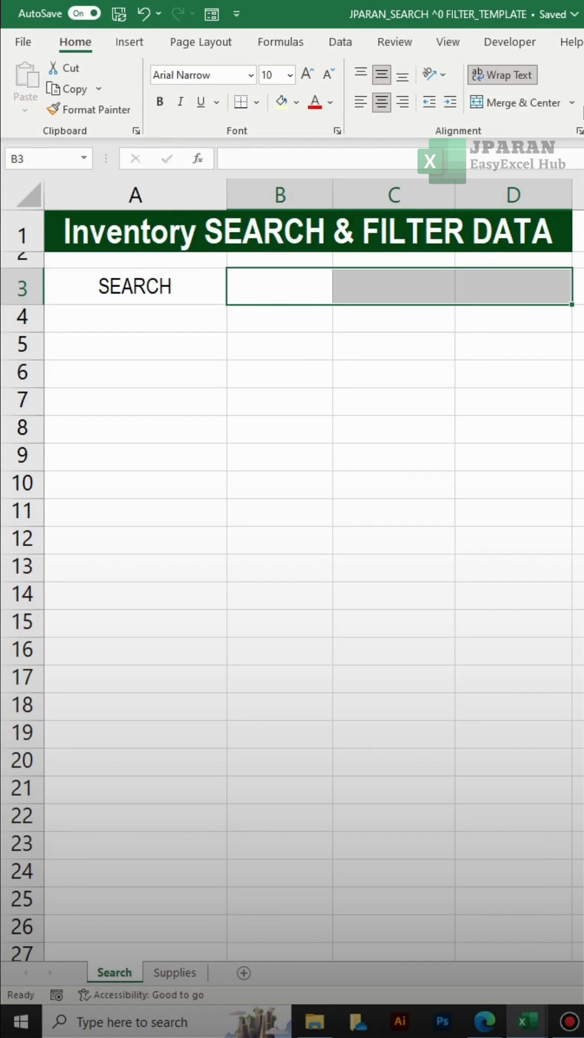
click(571, 103)
click(535, 145)
- Fill the merged search box light yellow and give it a border
click(296, 103)
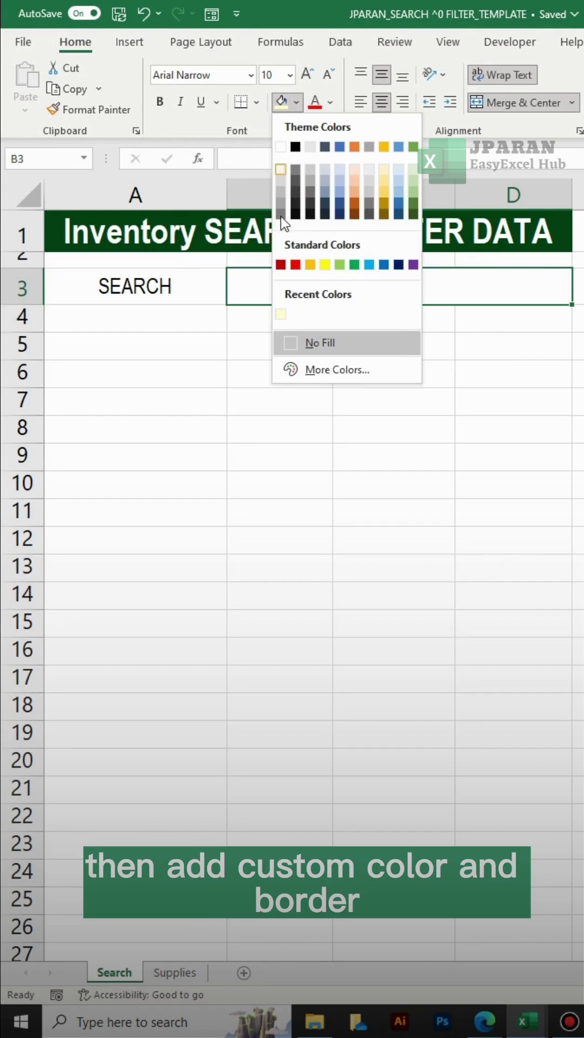
click(281, 314)
click(257, 102)
click(267, 289)
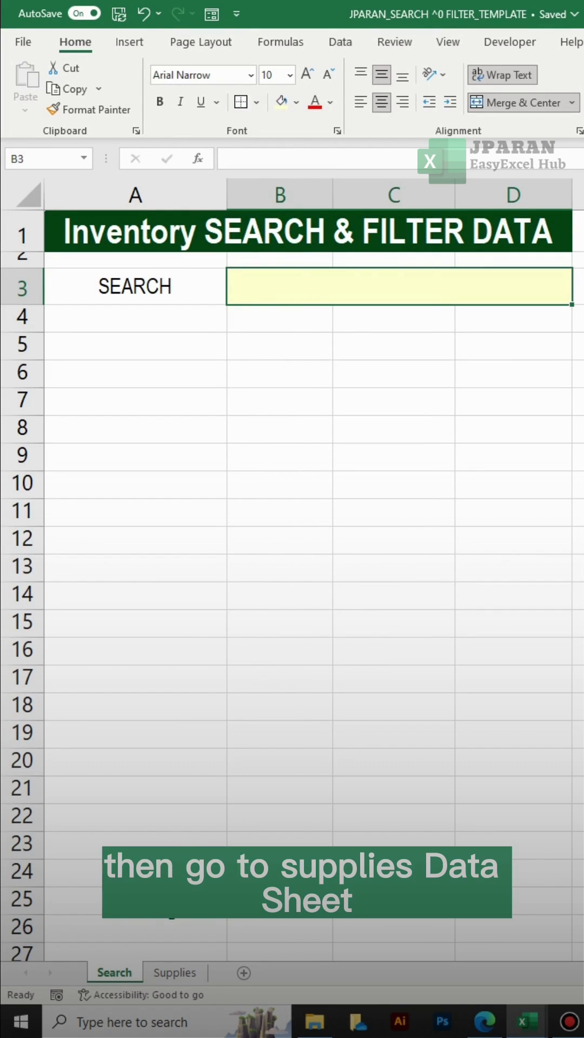
- Convert the Supplies sheet data into a table with headers named supplies_table
click(173, 972)
scroll(207, 475, down, 2)
scroll(206, 473, down, 5)
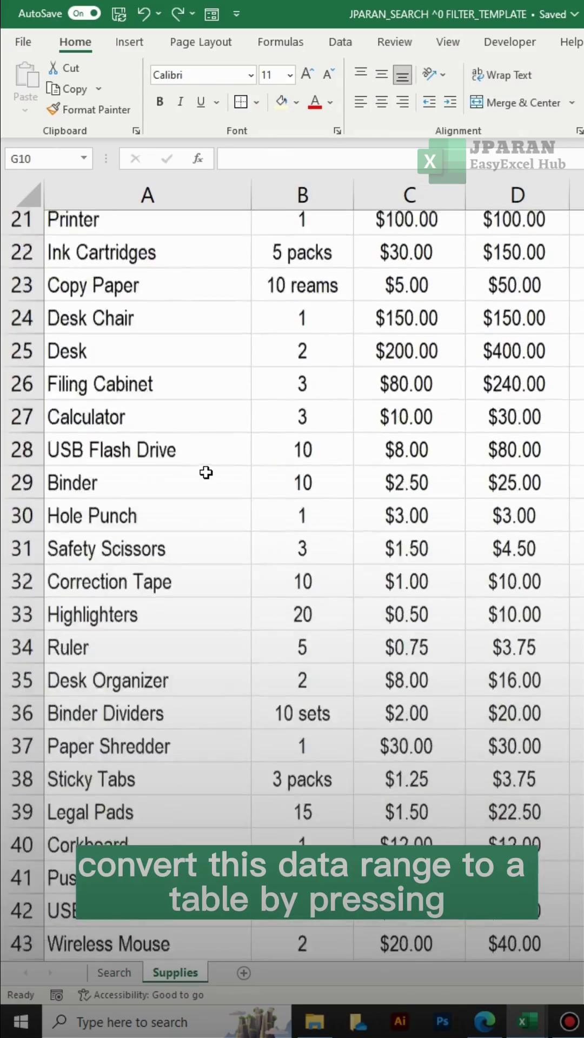
scroll(206, 473, up, 1)
scroll(206, 473, up, 4)
scroll(207, 473, up, 2)
click(218, 265)
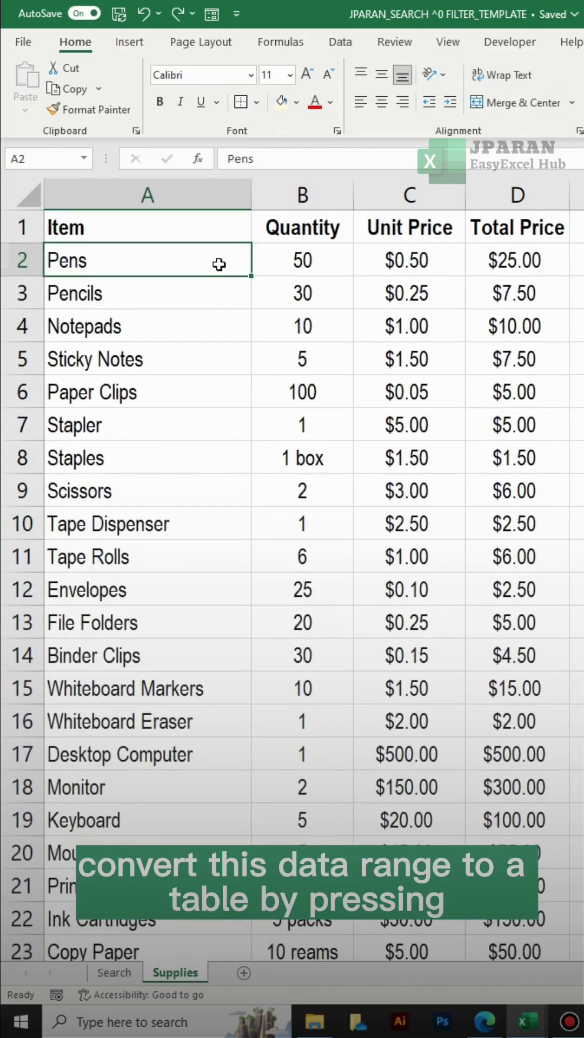
key(ctrl+a)
key(ctrl+t)
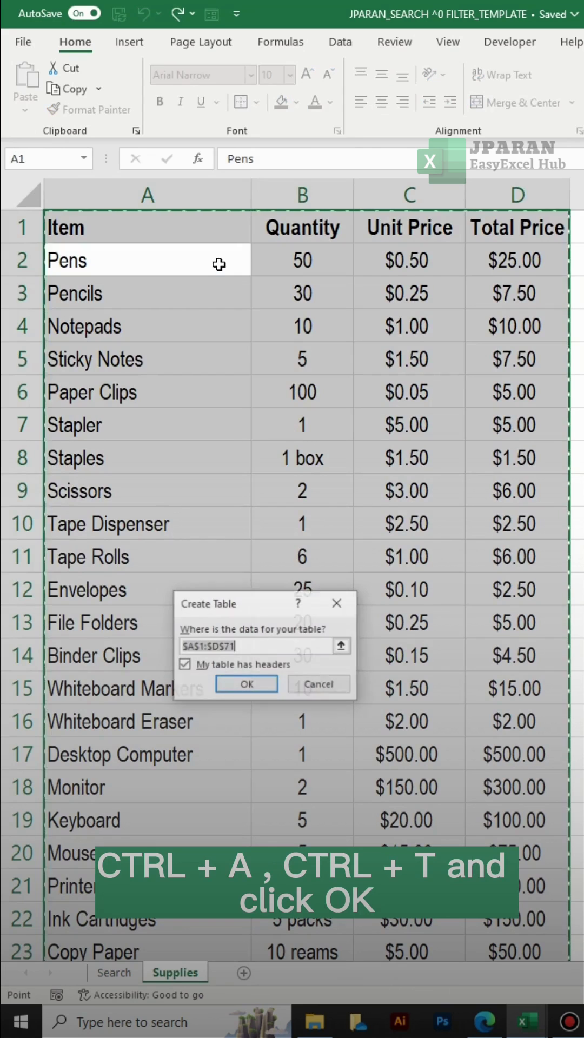
click(247, 685)
text(supplies)
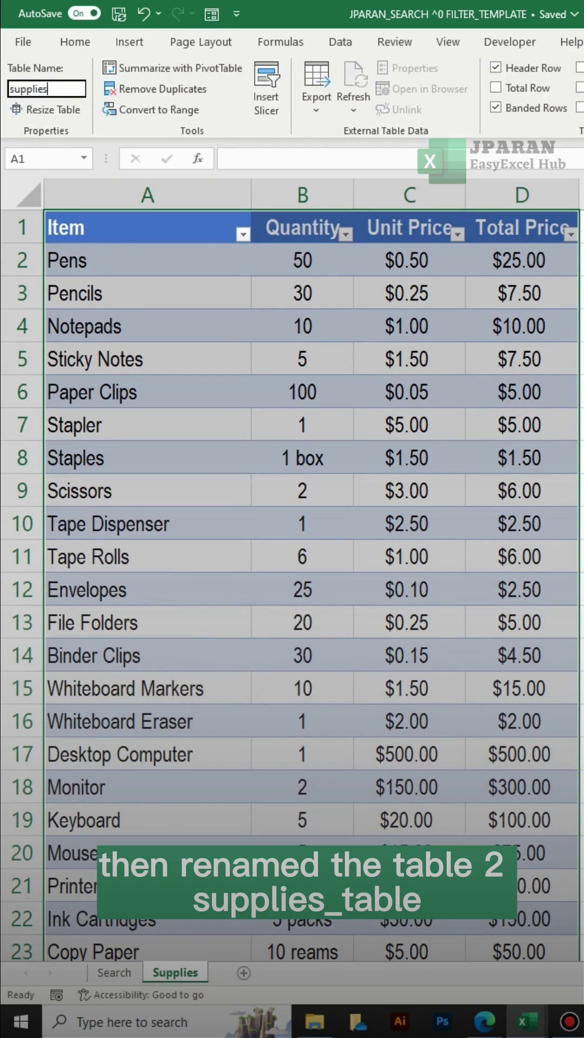
text(_table)
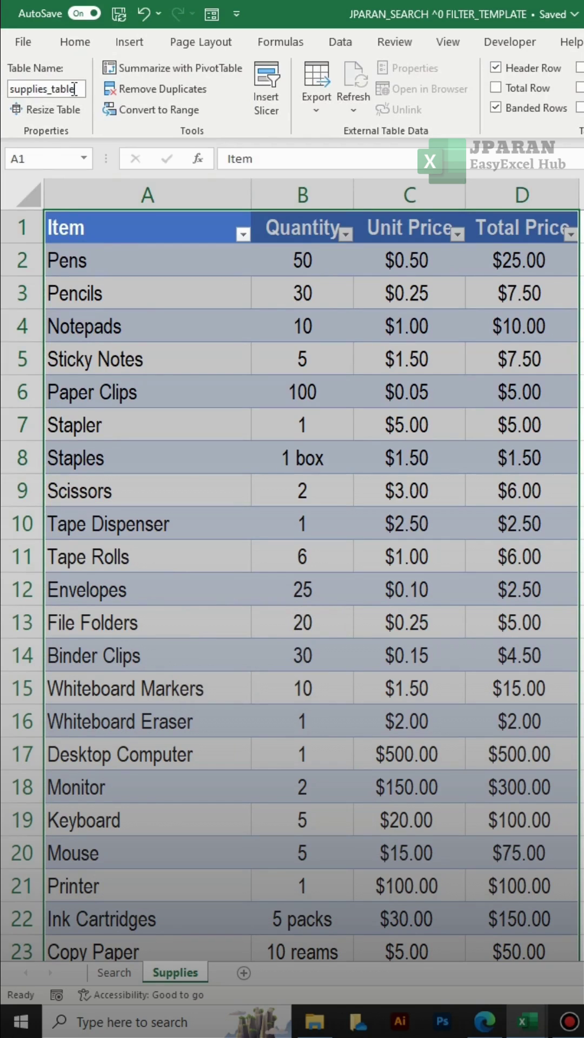
key(Return)
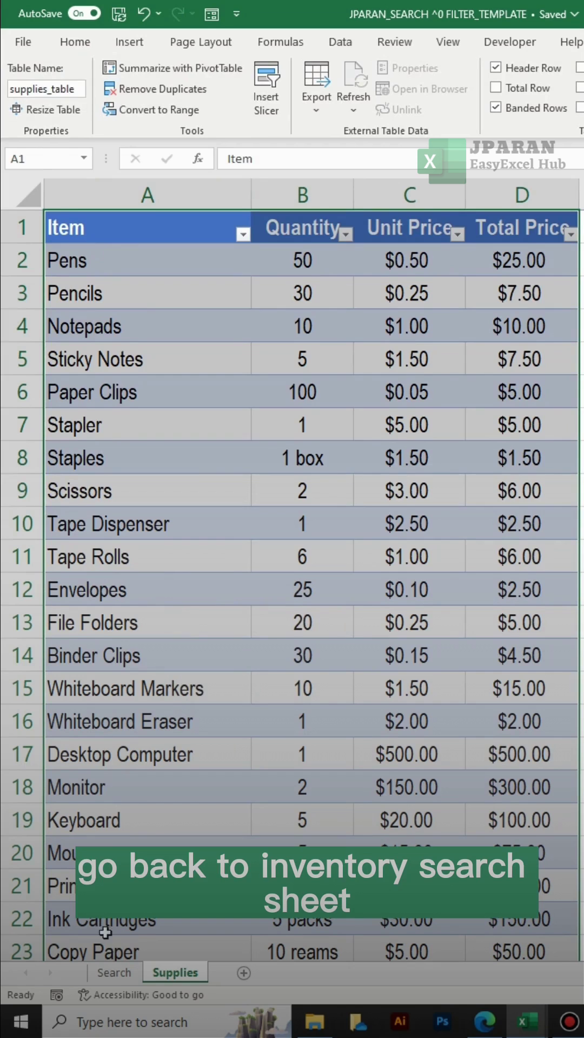
- Enter headers Item, Quantity, Unit Price and Total Price in A5:D5 on the Search sheet
click(111, 974)
click(167, 346)
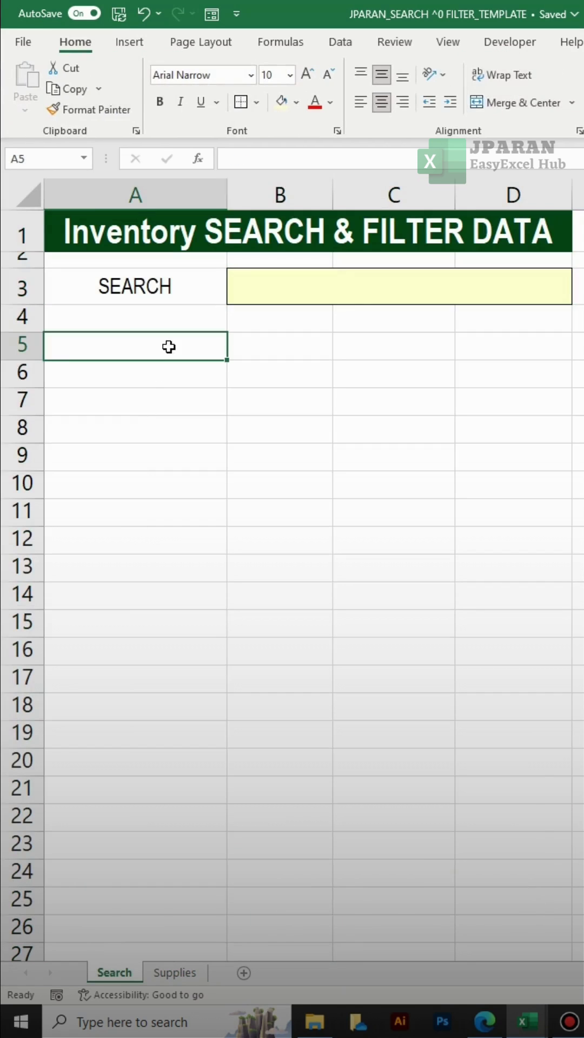
text(Item)
key(Tab)
text(Quantity)
key(Tab)
text(Unit OP)
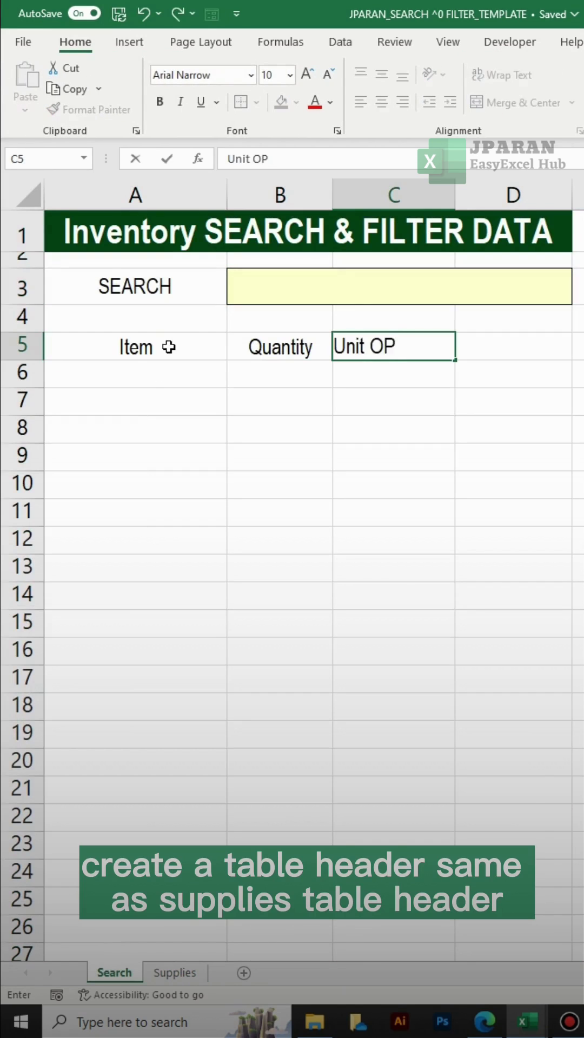
key(Tab)
text(TOta)
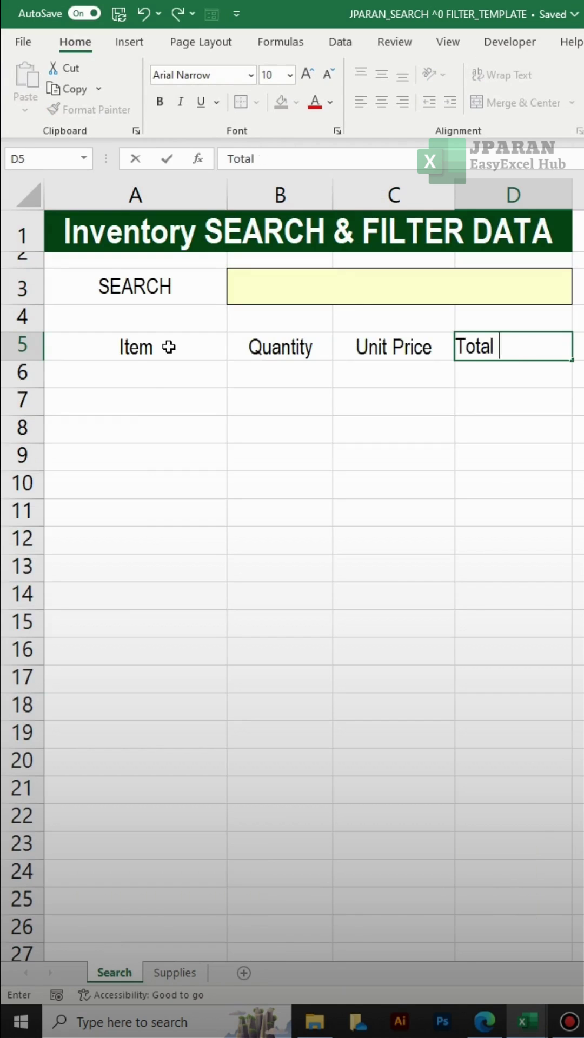
text( Price)
key(Return)
- Make the four header cells A5:D5 bold
drag(168, 347, 487, 348)
key(ctrl+b)
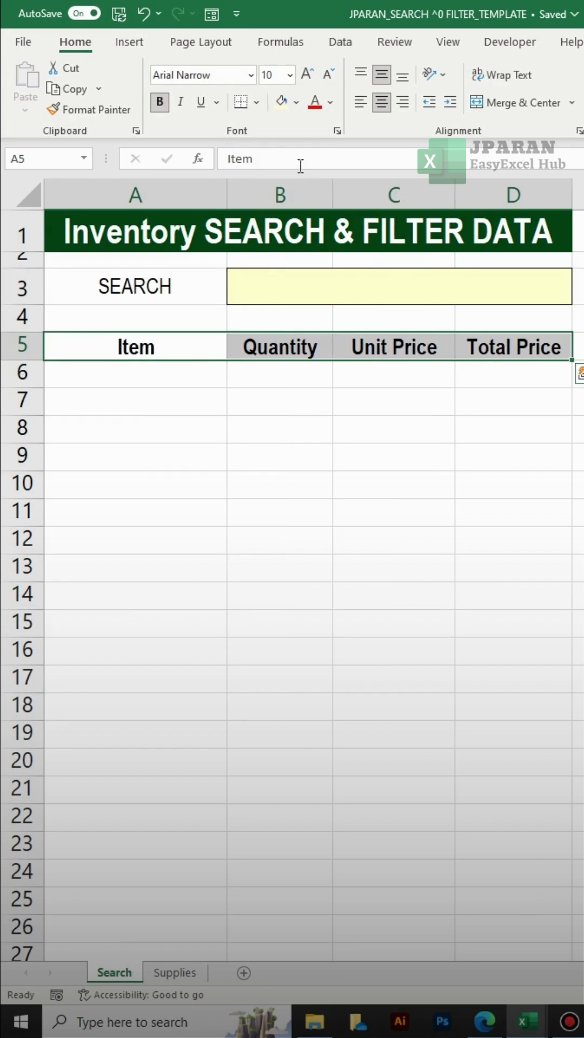
click(191, 369)
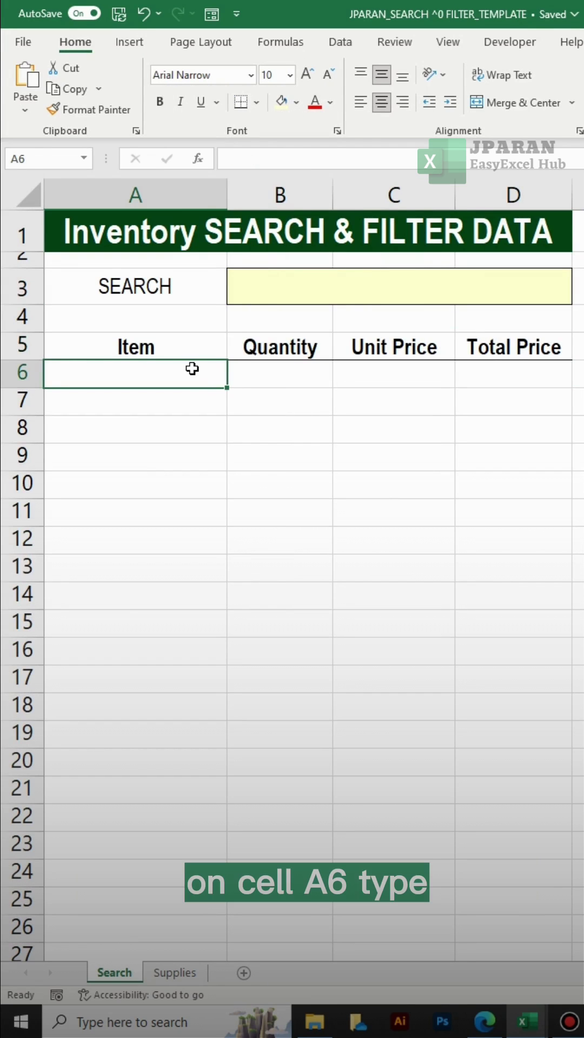
text(=FILTER(supplies_table,ISNUMBER(SEARCH(Search!B3,supplies_table[Item],1)),"No Stock"))
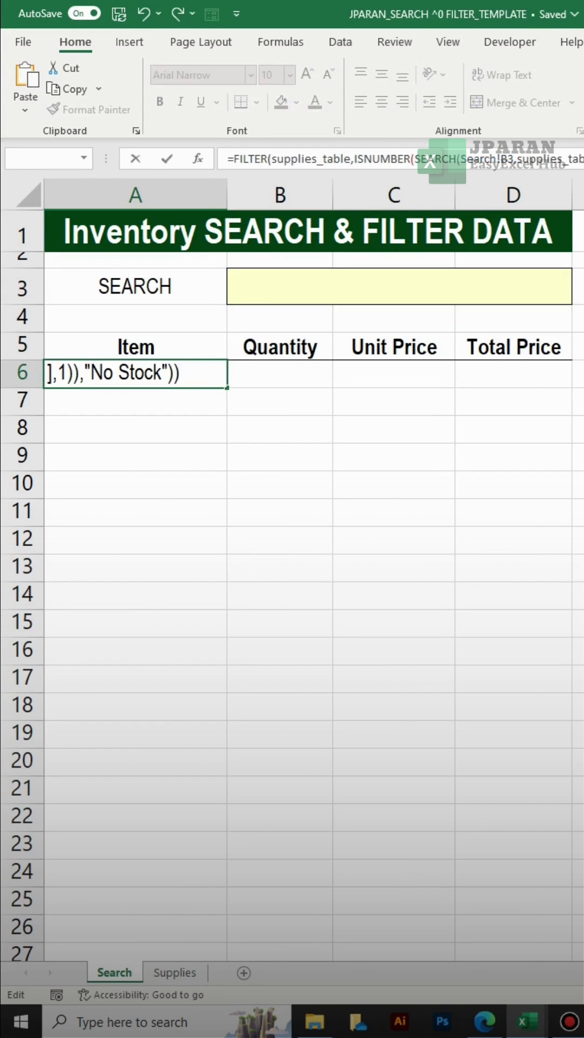
- Enter the FILTER/ISNUMBER/SEARCH formula in A6 that lists supplies matching B3, or 'No Stock'
key(Return)
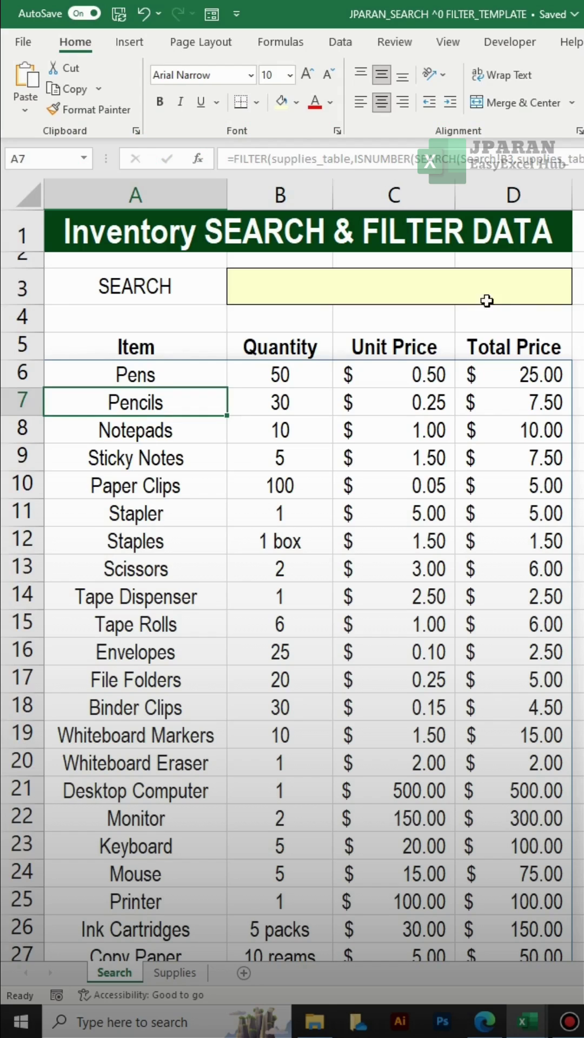
click(493, 294)
text(pen)
- Test the search box with the keywords pen, pad and paper
key(Return)
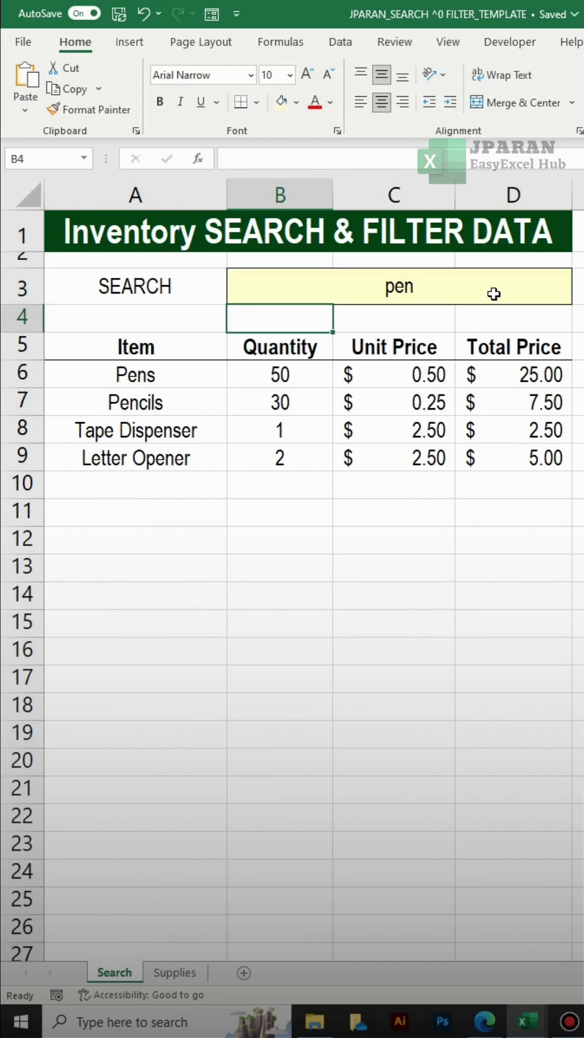
click(494, 293)
text(pad)
key(Return)
click(495, 294)
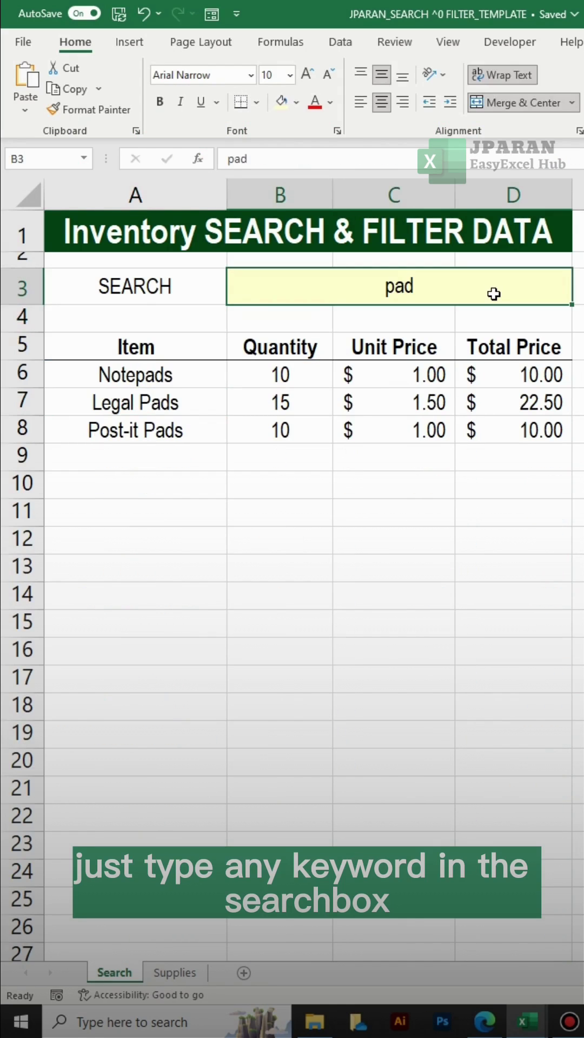
text(pa)
key(Return)
click(493, 294)
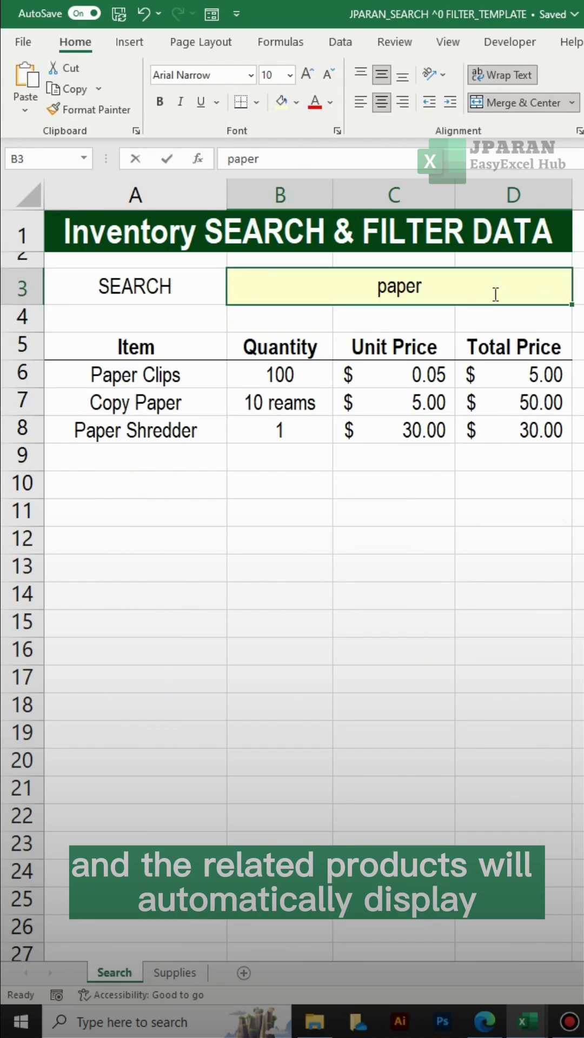
text(clip)
- Test clip and desk, then clear B3 so every inventory item is listed
key(Return)
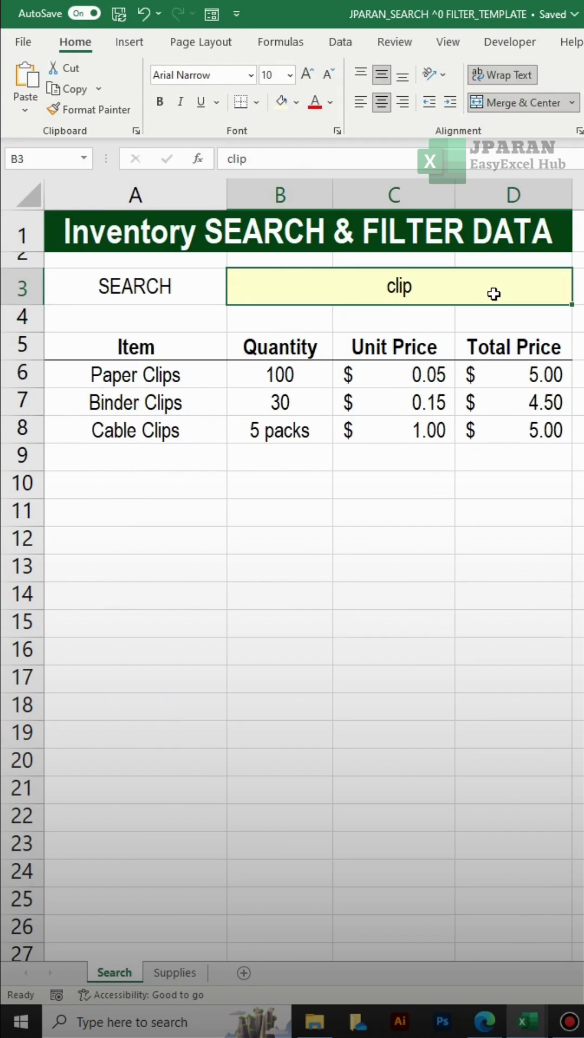
click(494, 293)
text(desk)
key(Return)
click(493, 293)
key(Delete)
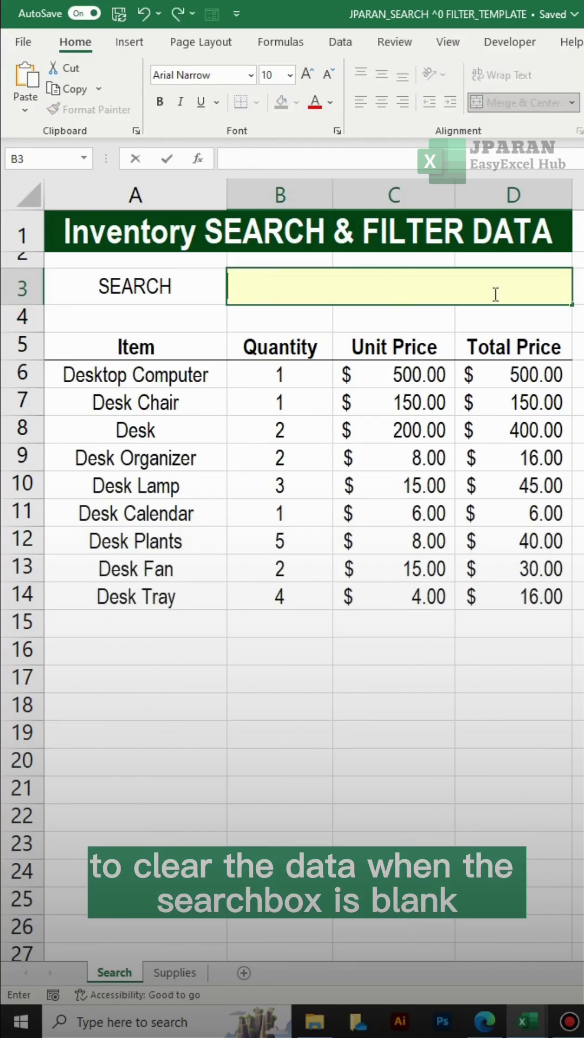
scroll(271, 572, down, 5)
scroll(273, 851, down, 1)
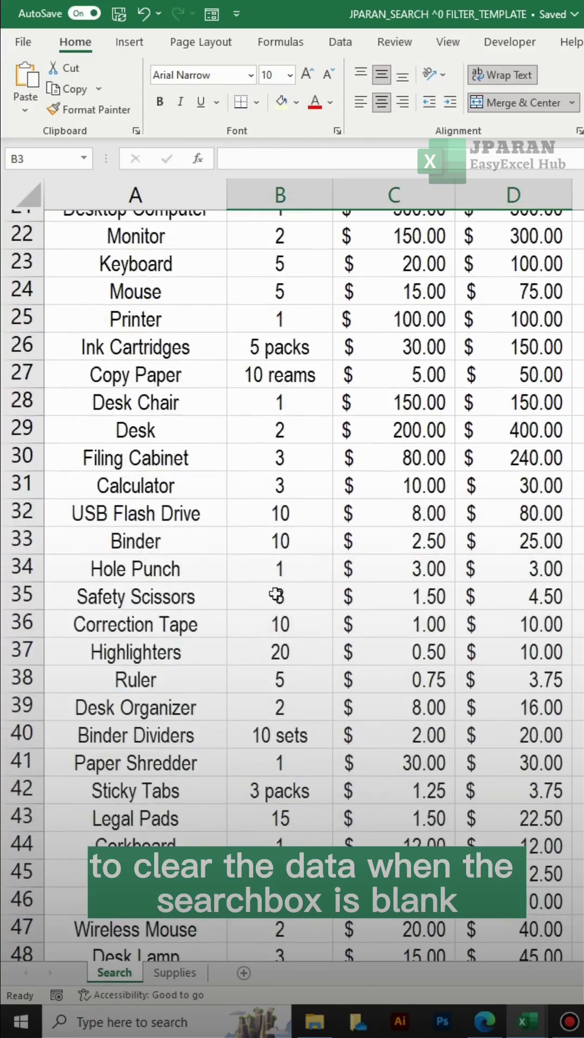
scroll(273, 568, up, 5)
scroll(281, 308, up, 2)
- Wrap the A6 formula in IF(B3="","",...) so a blank search box returns nothing
click(181, 367)
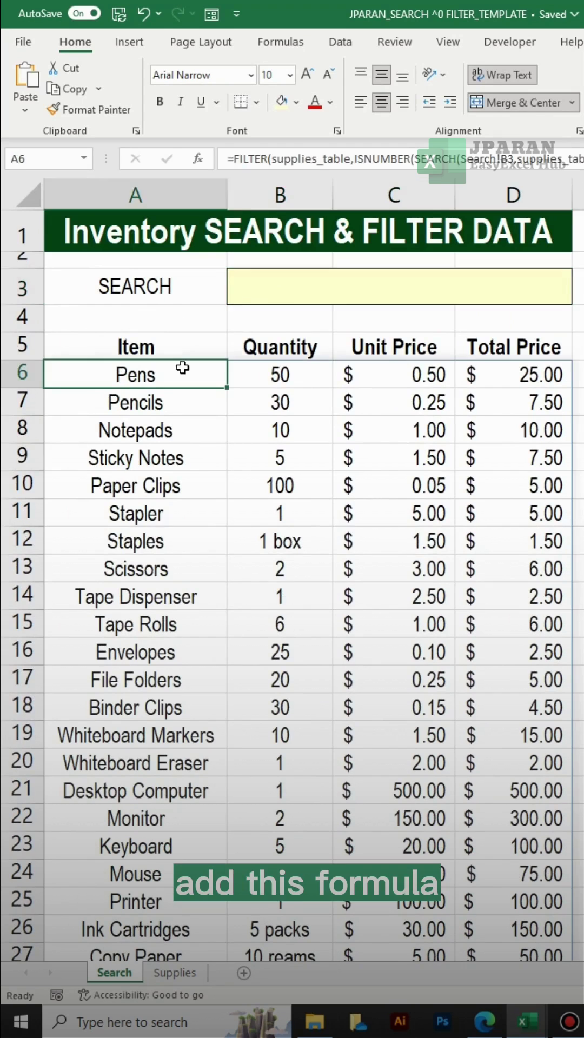
click(234, 159)
text(if()
click(358, 283)
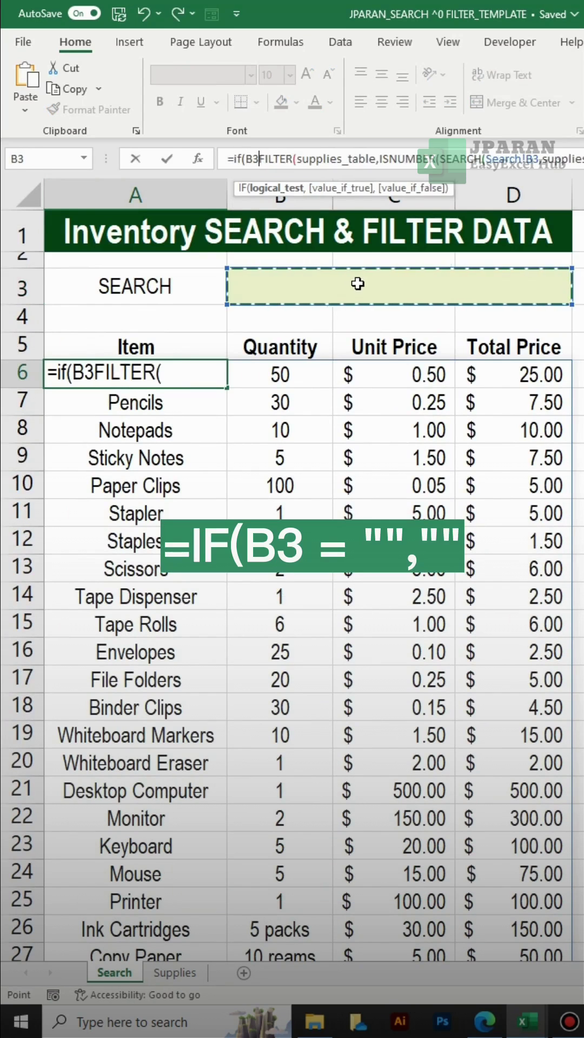
text(="","",)
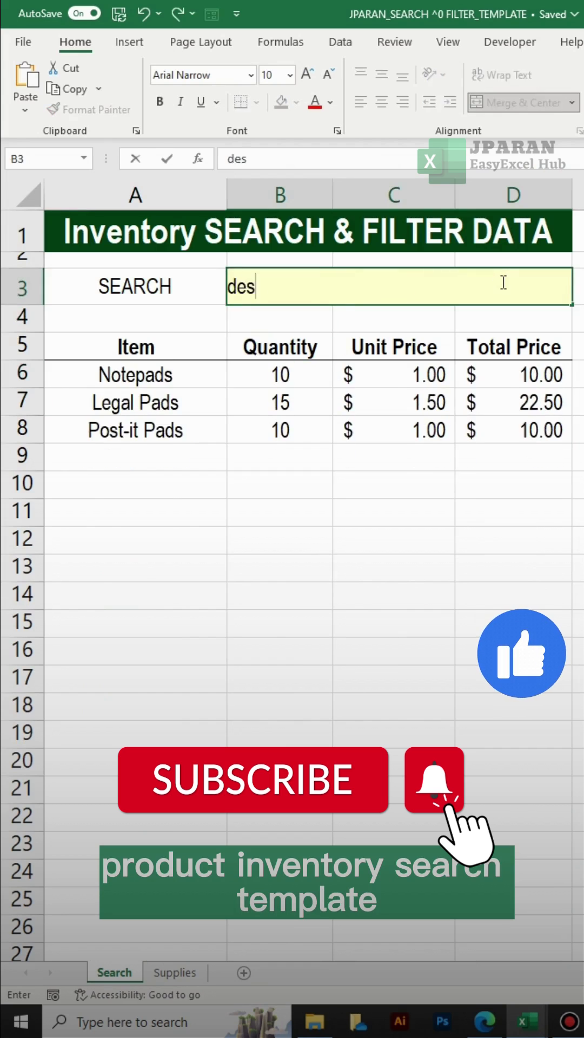
text(cli)
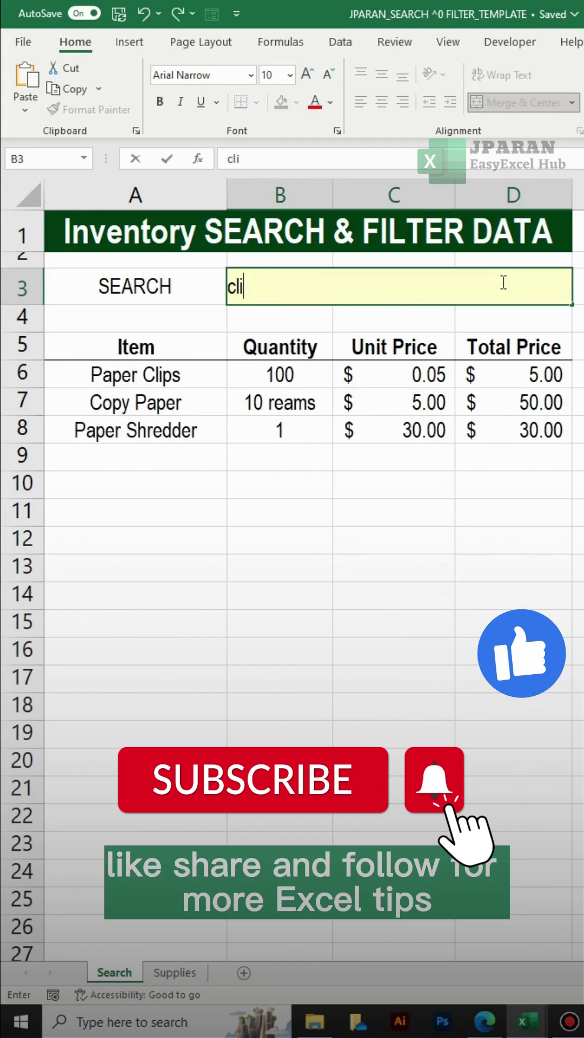
text(p)
- Run a cli search, then clear B3 to confirm the results area empties
key(Return)
click(501, 282)
key(Delete)
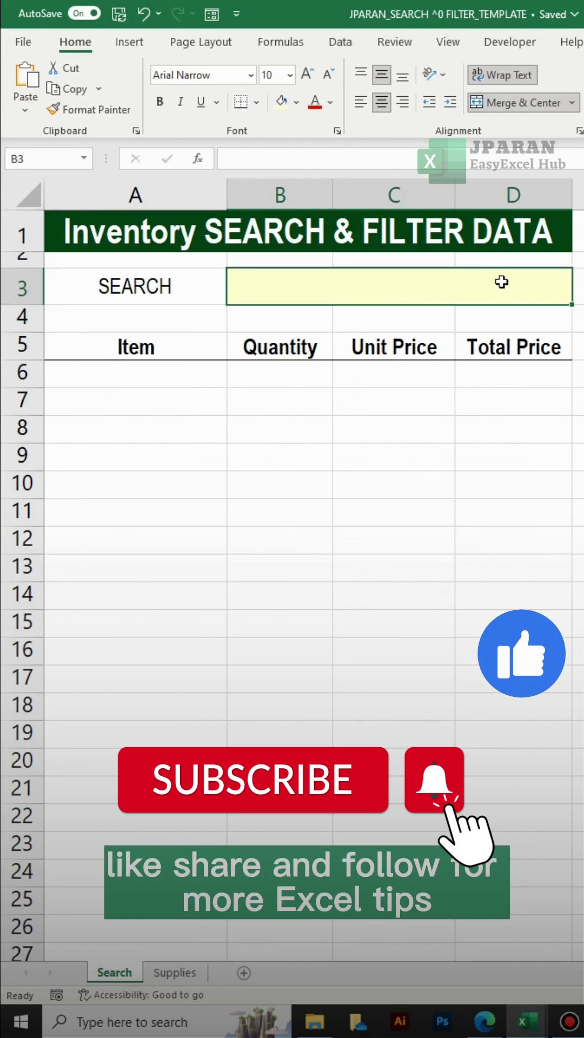